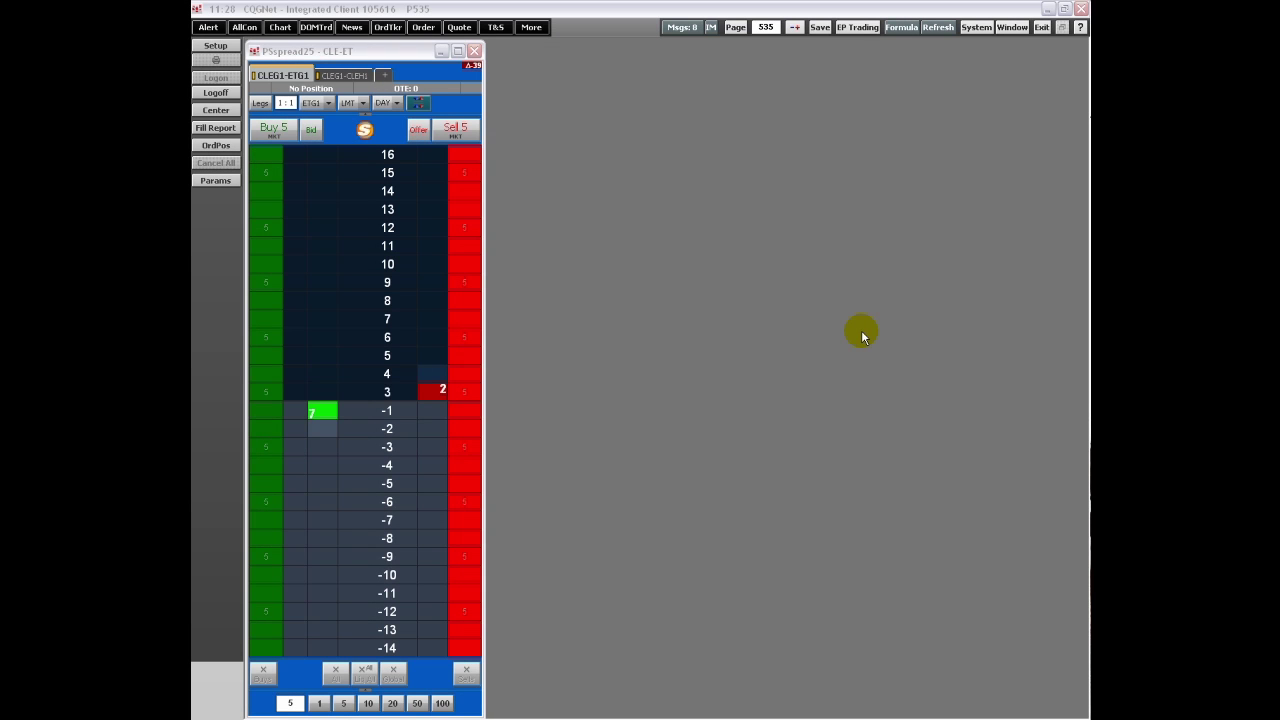
Open the CLEG1-ETG1 trading parameters beside the ladder and start editing the ETG1 leg size
{"action": "left_click", "coordinate": [345, 136]}
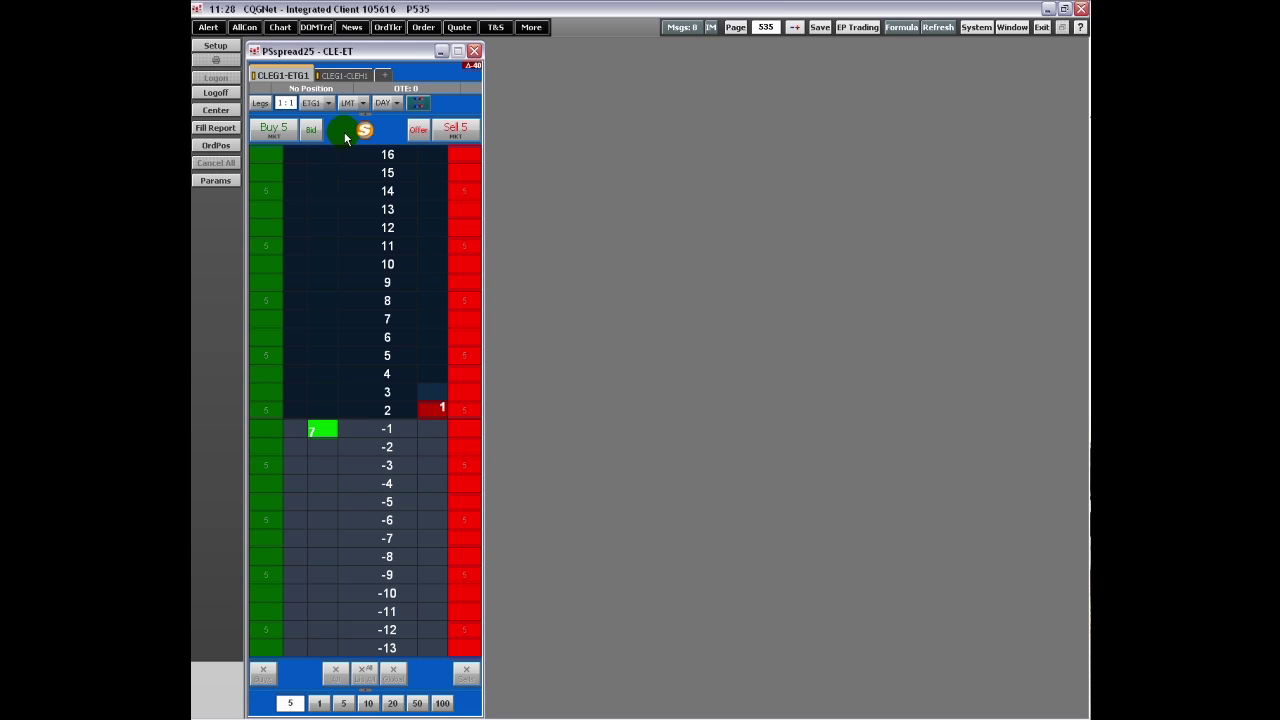
{"action": "left_click", "coordinate": [440, 163]}
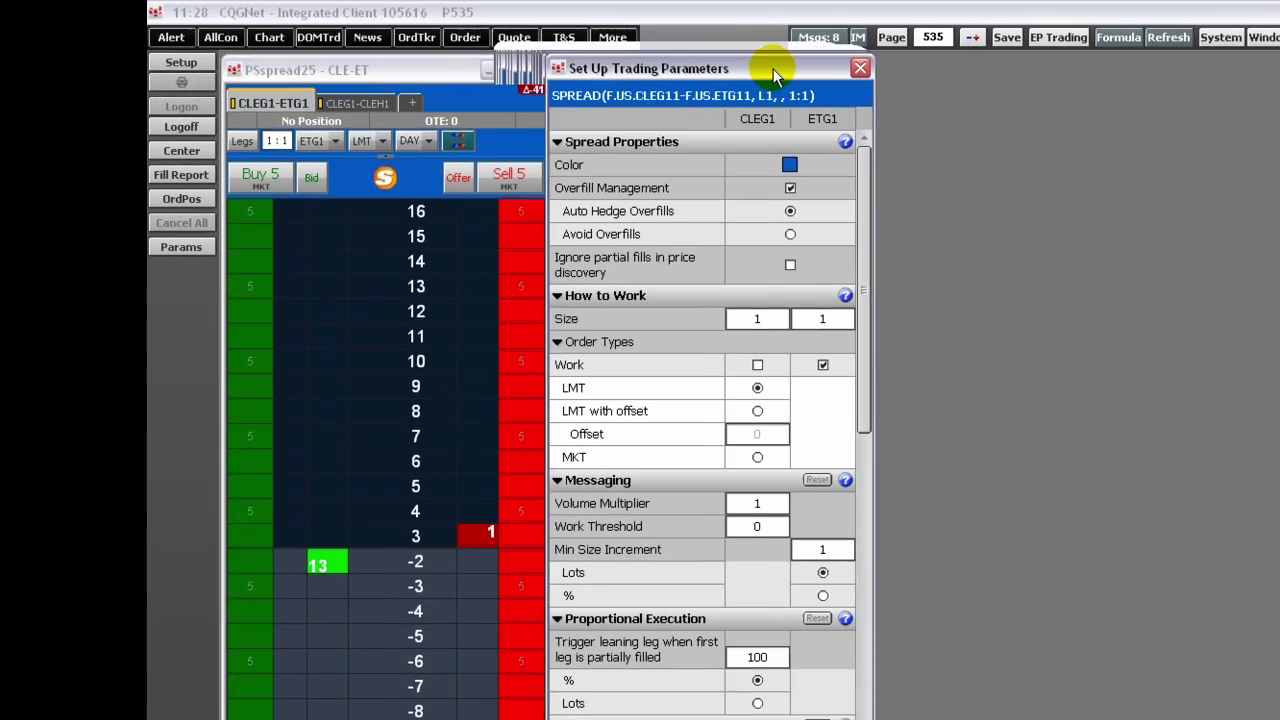
{"action": "left_click_drag", "start_coordinate": [775, 75], "coordinate": [781, 74]}
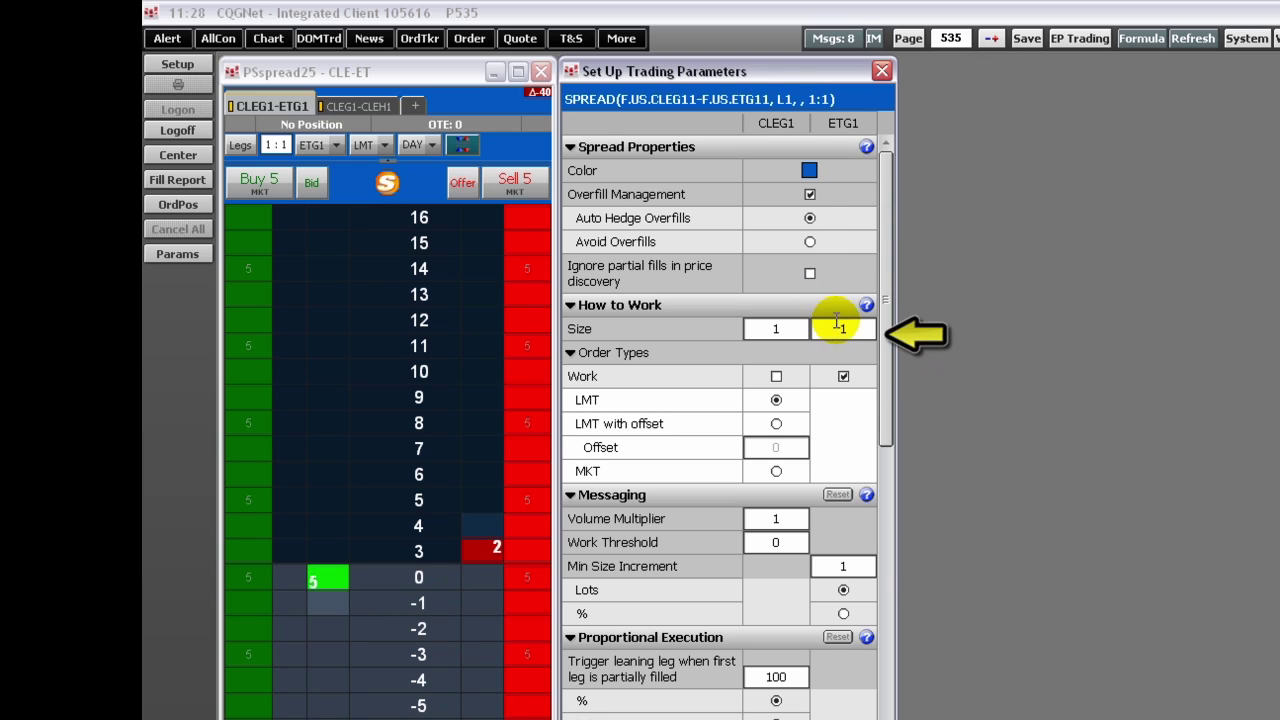
{"action": "left_click", "coordinate": [869, 329]}
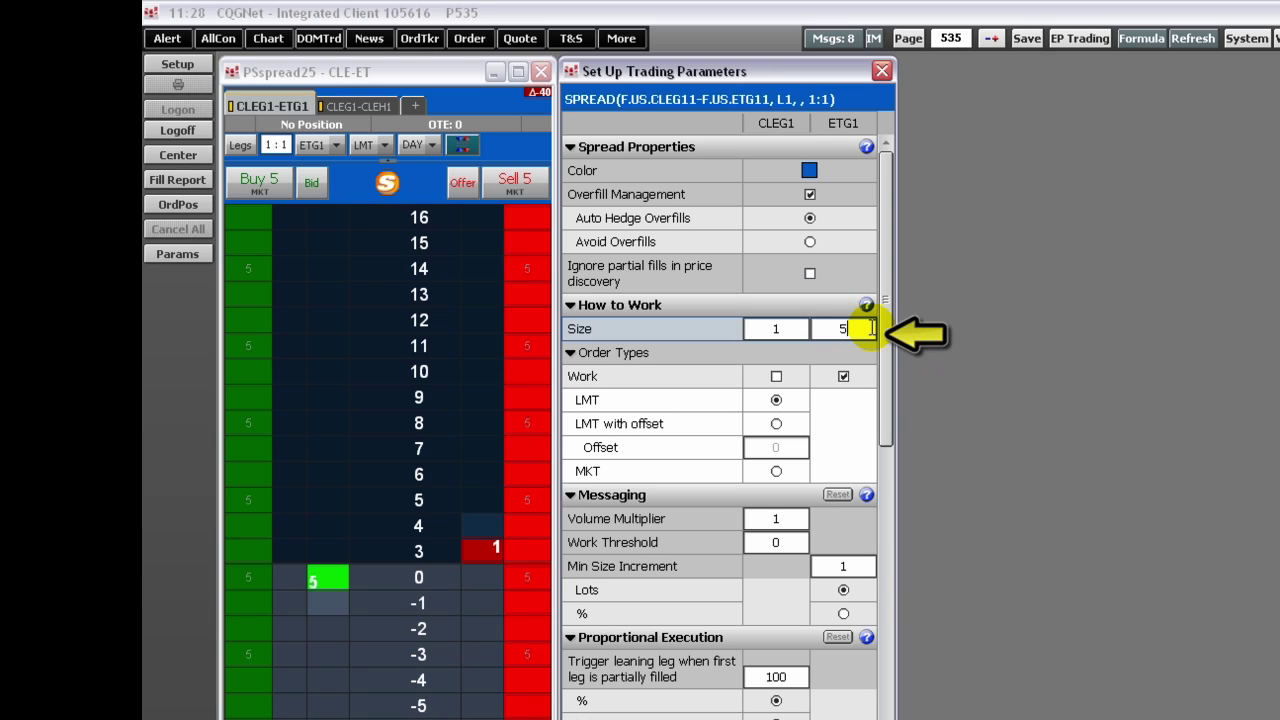
{"action": "left_click", "coordinate": [871, 329]}
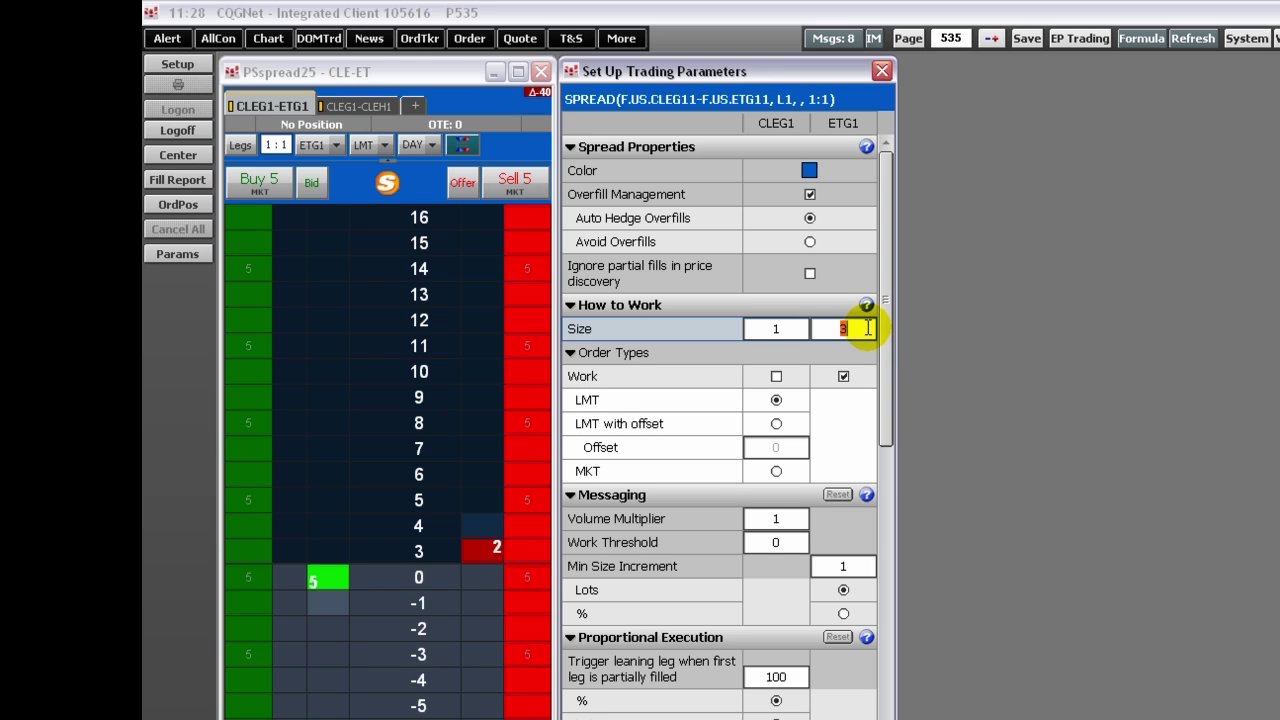
{"action": "scroll", "coordinate": [868, 329], "scroll_direction": "up", "scroll_amount": 1}
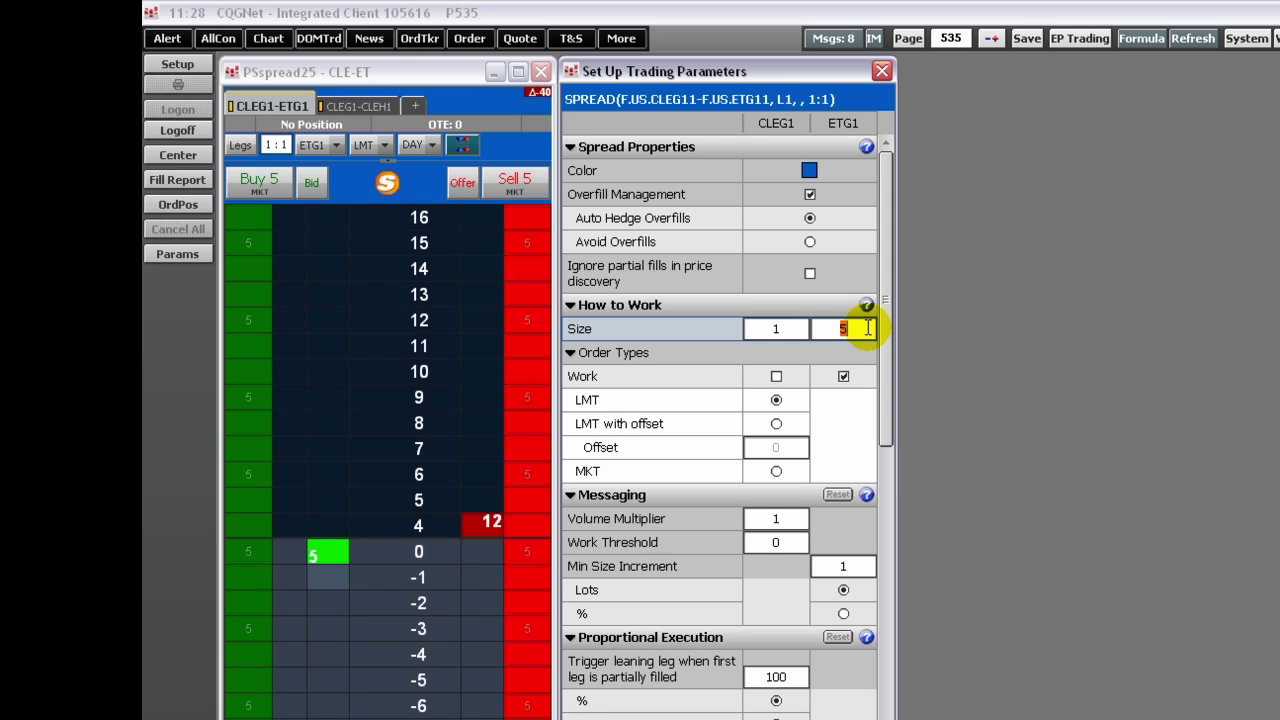
{"action": "type", "text": "1"}
{"action": "left_click", "coordinate": [871, 325]}
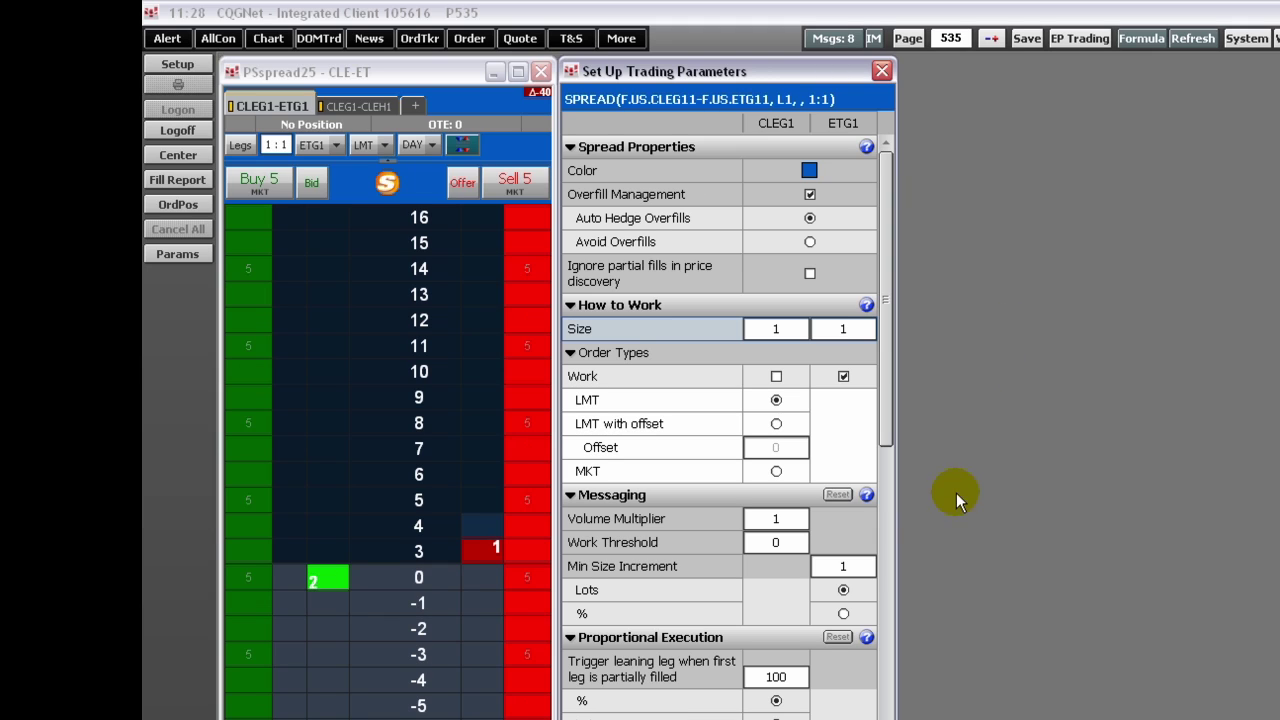
{"action": "left_click", "coordinate": [775, 518]}
{"action": "double_click", "coordinate": [777, 518]}
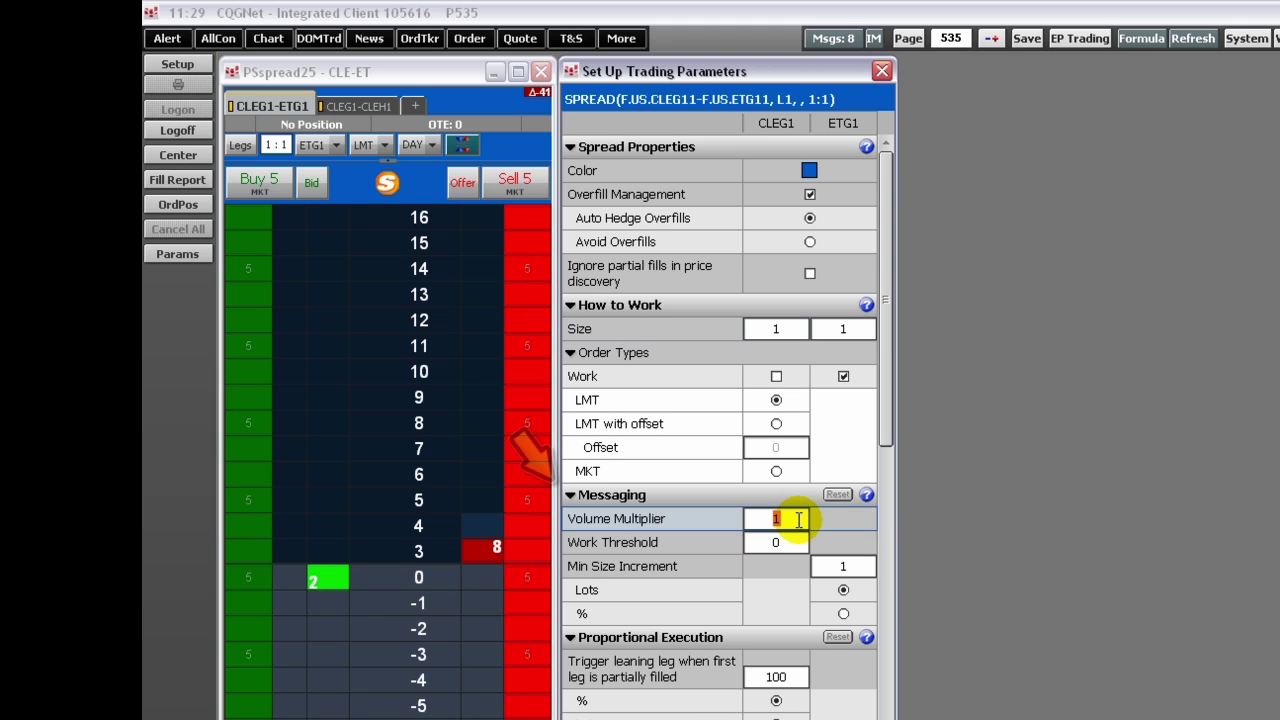
{"action": "type", "text": "2"}
{"action": "double_click", "coordinate": [798, 519]}
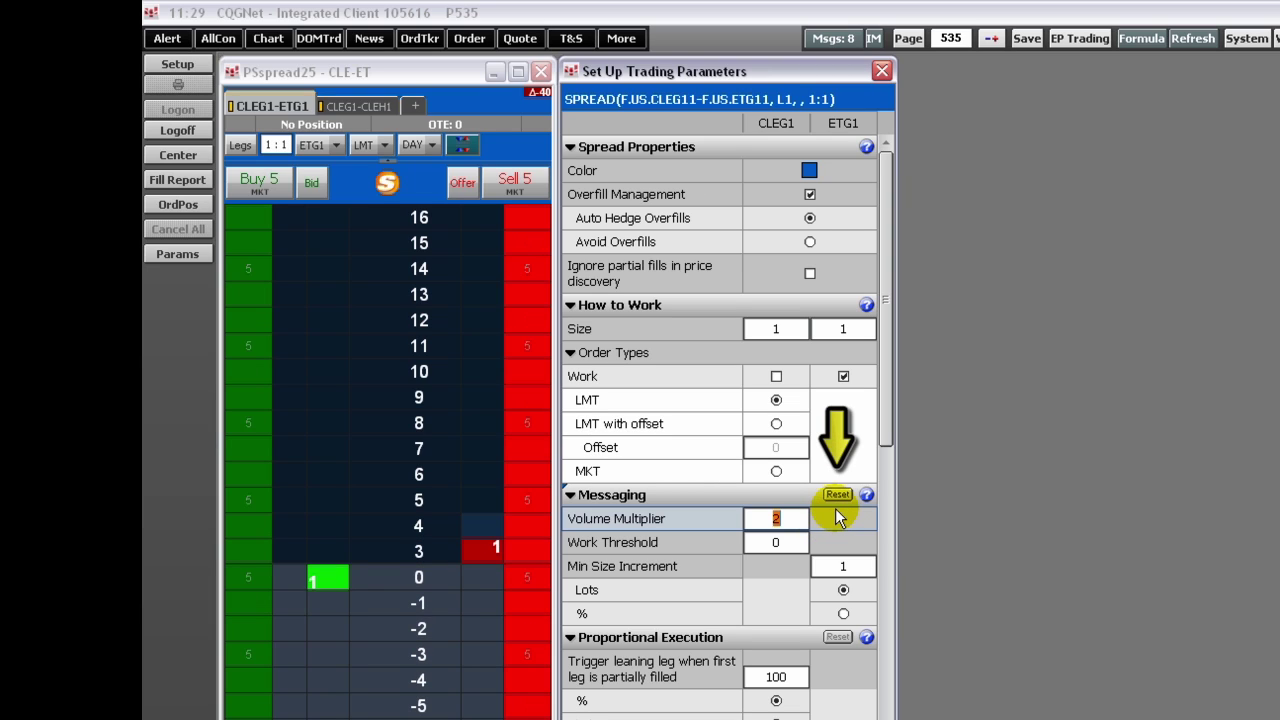
{"action": "left_click", "coordinate": [838, 495]}
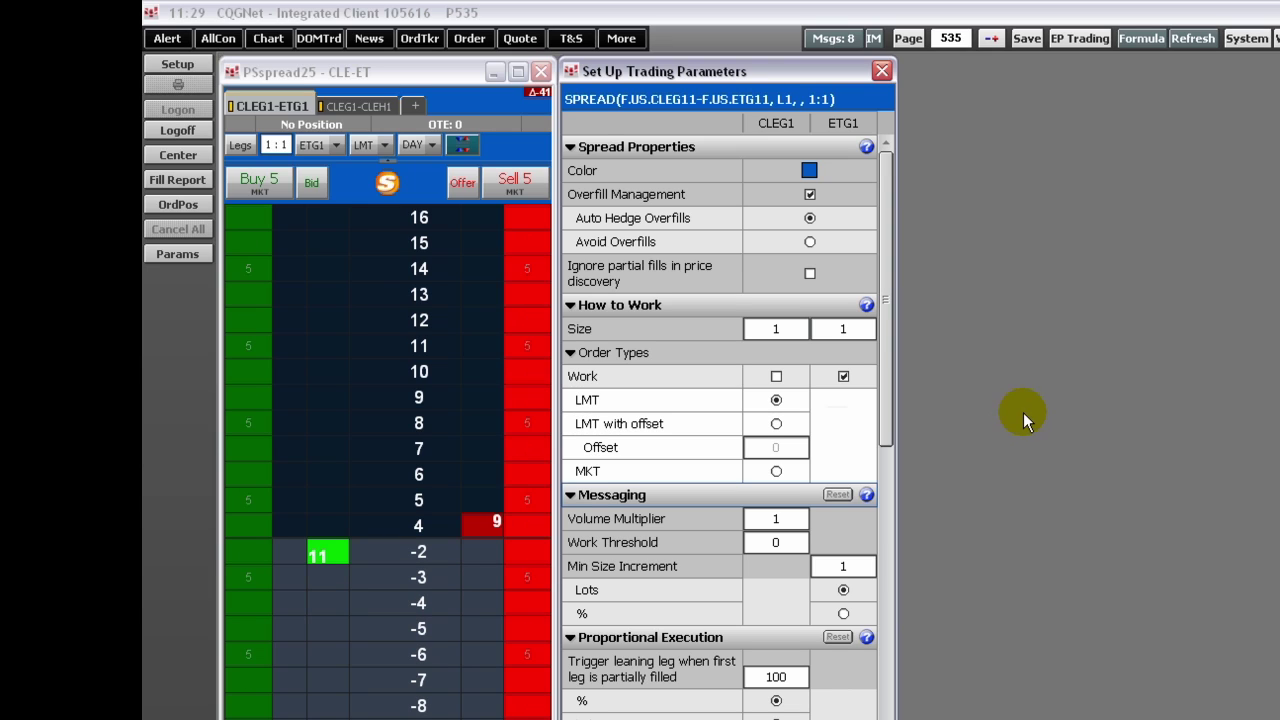
{"action": "right_click", "coordinate": [707, 355]}
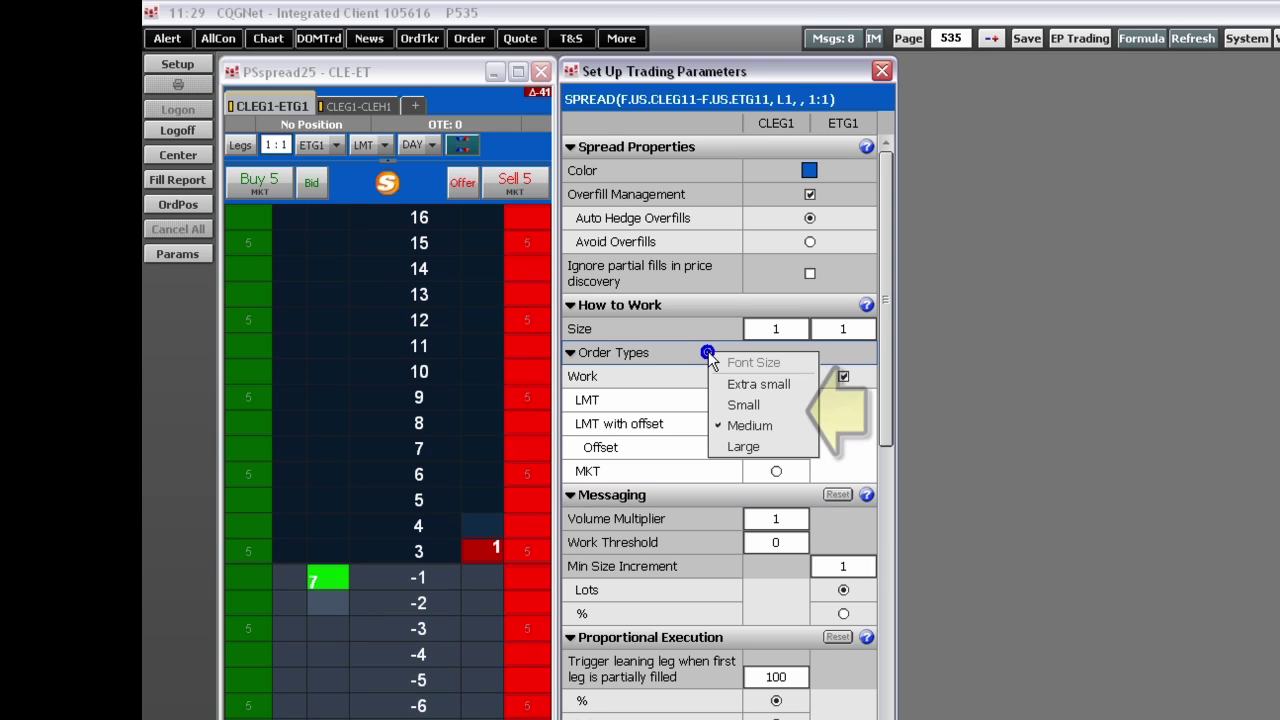
{"action": "left_click", "coordinate": [698, 344]}
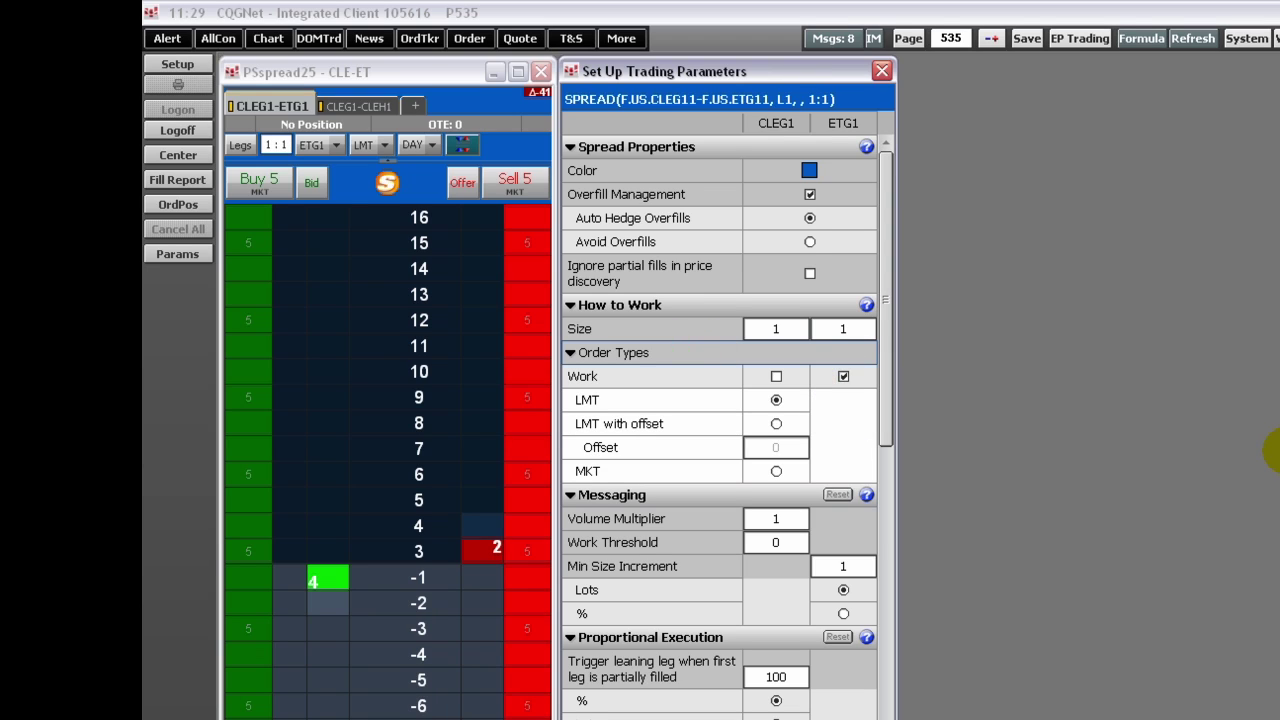
{"action": "left_click", "coordinate": [570, 353]}
{"action": "left_click", "coordinate": [570, 376]}
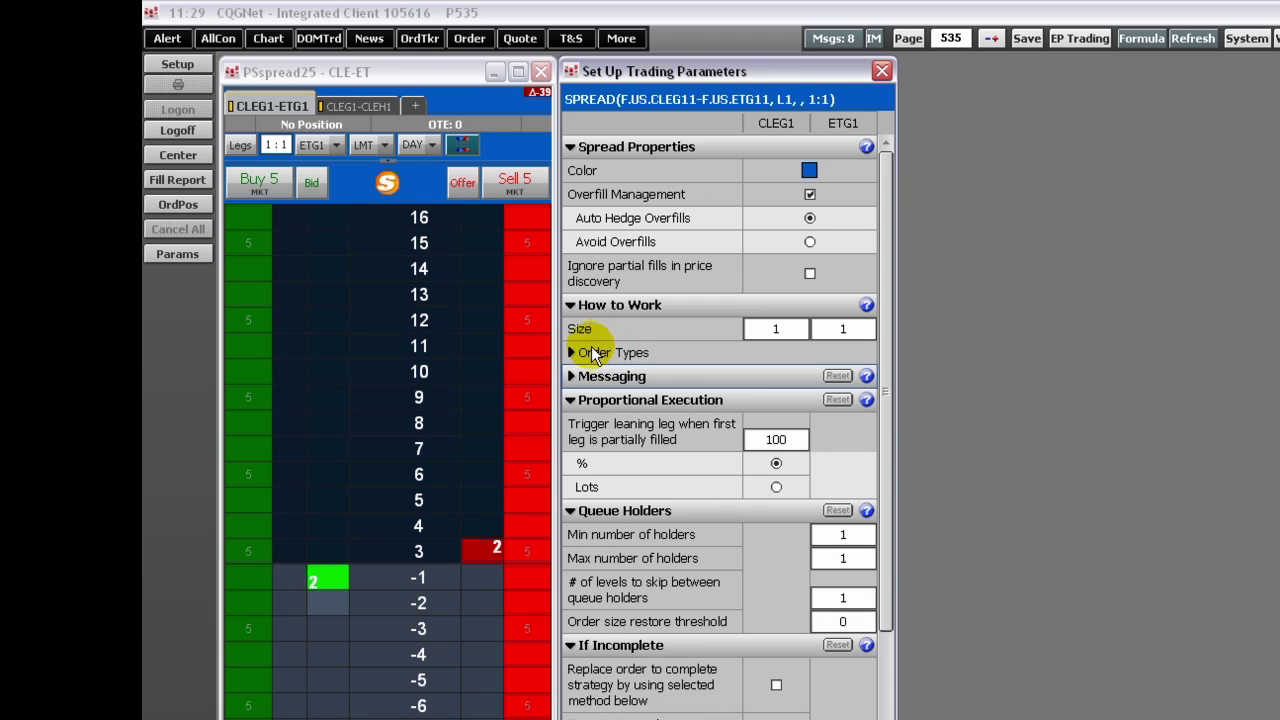
{"action": "left_click", "coordinate": [575, 379]}
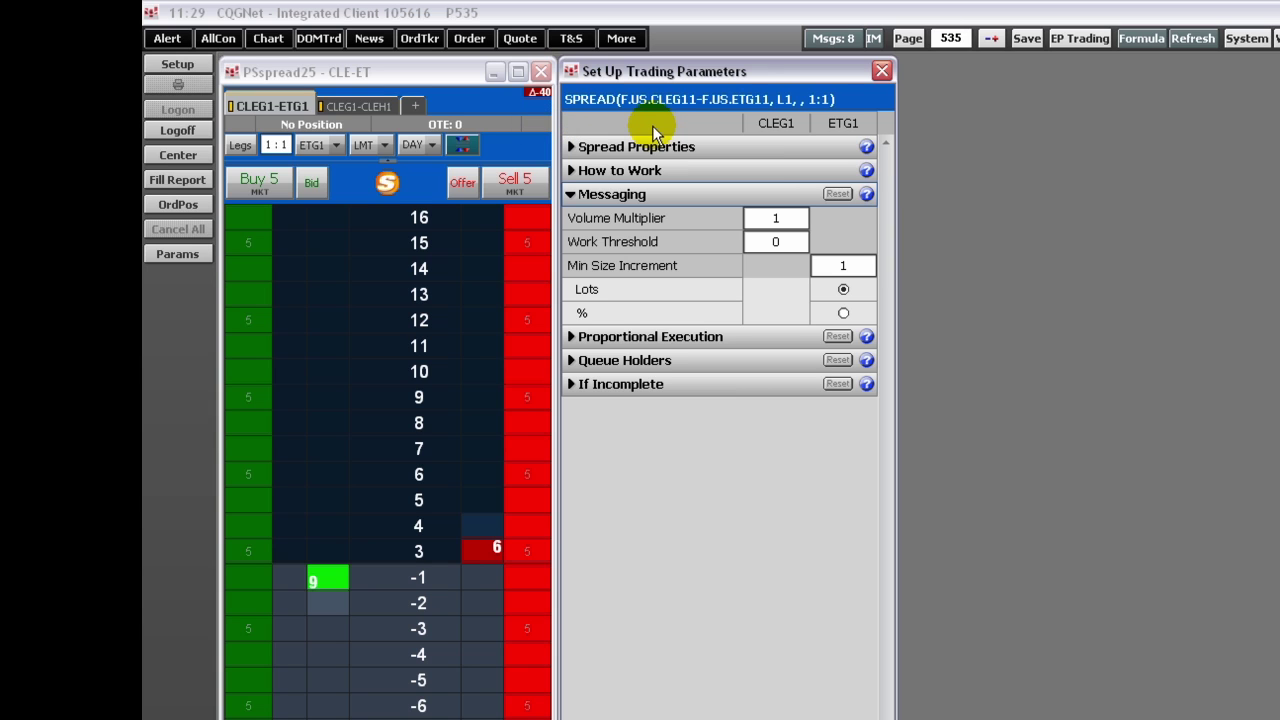
{"action": "left_click", "coordinate": [645, 130]}
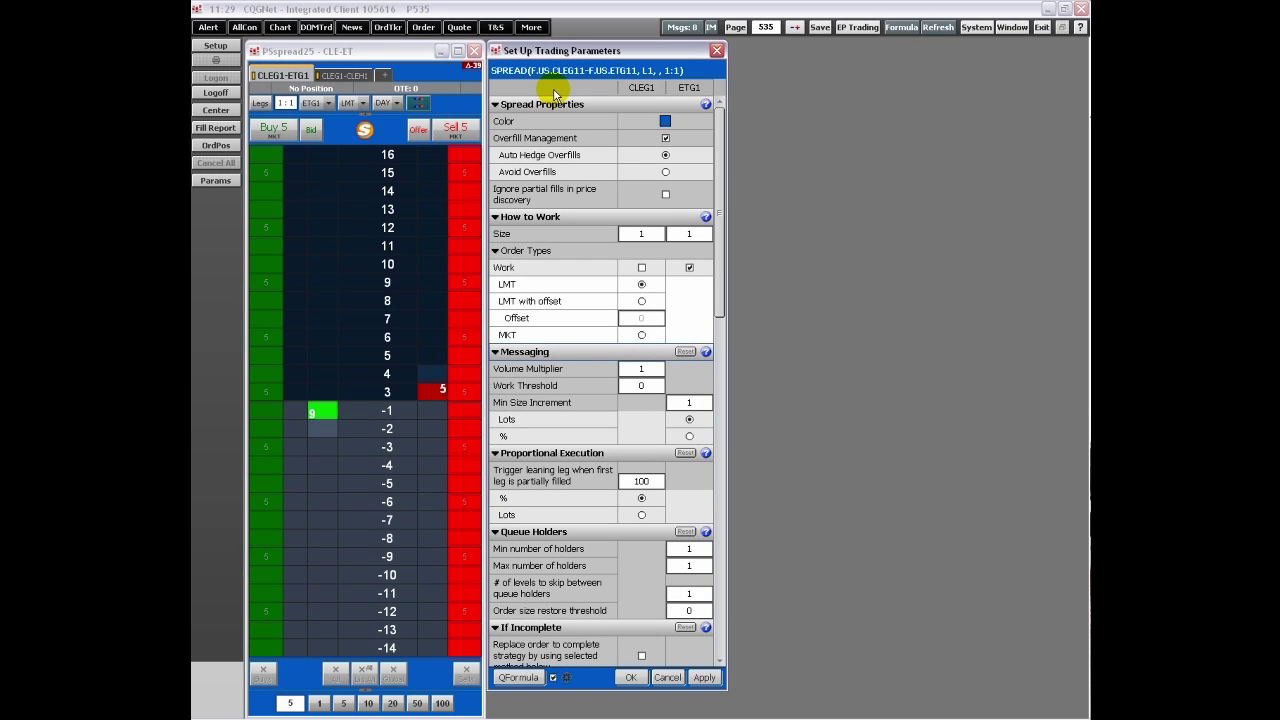
{"action": "left_click", "coordinate": [515, 679]}
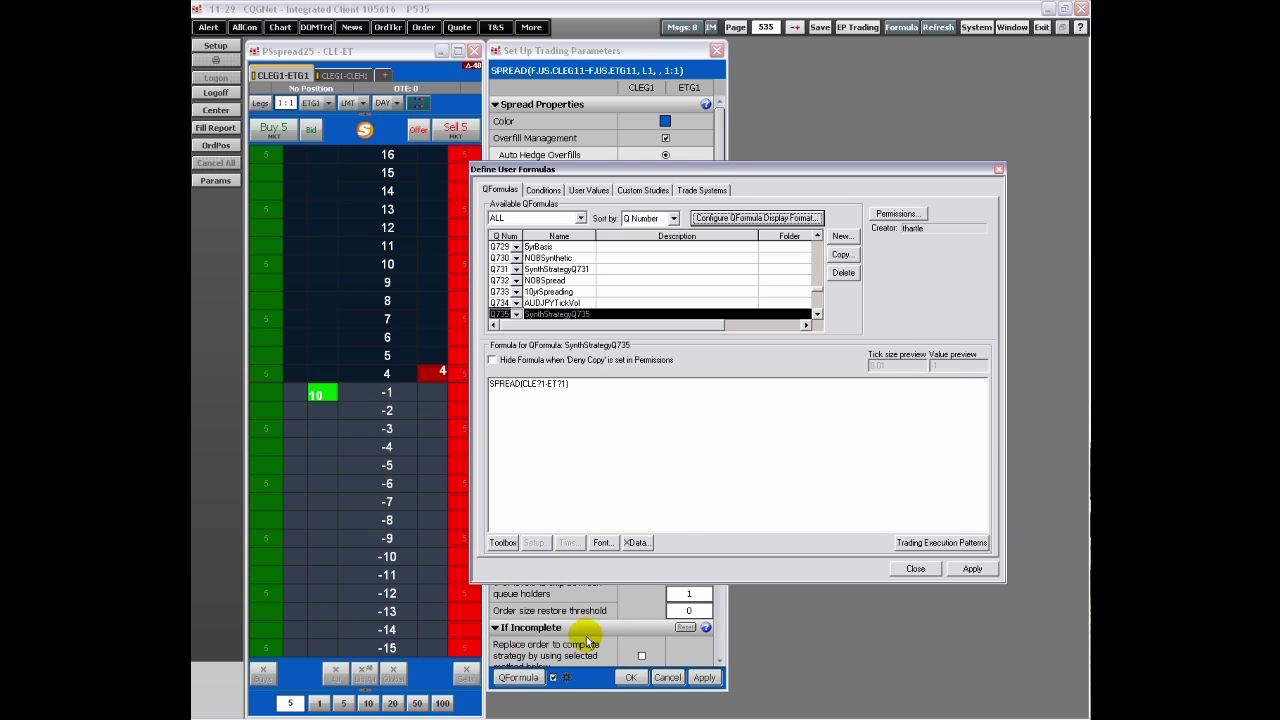
{"action": "left_click", "coordinate": [916, 569]}
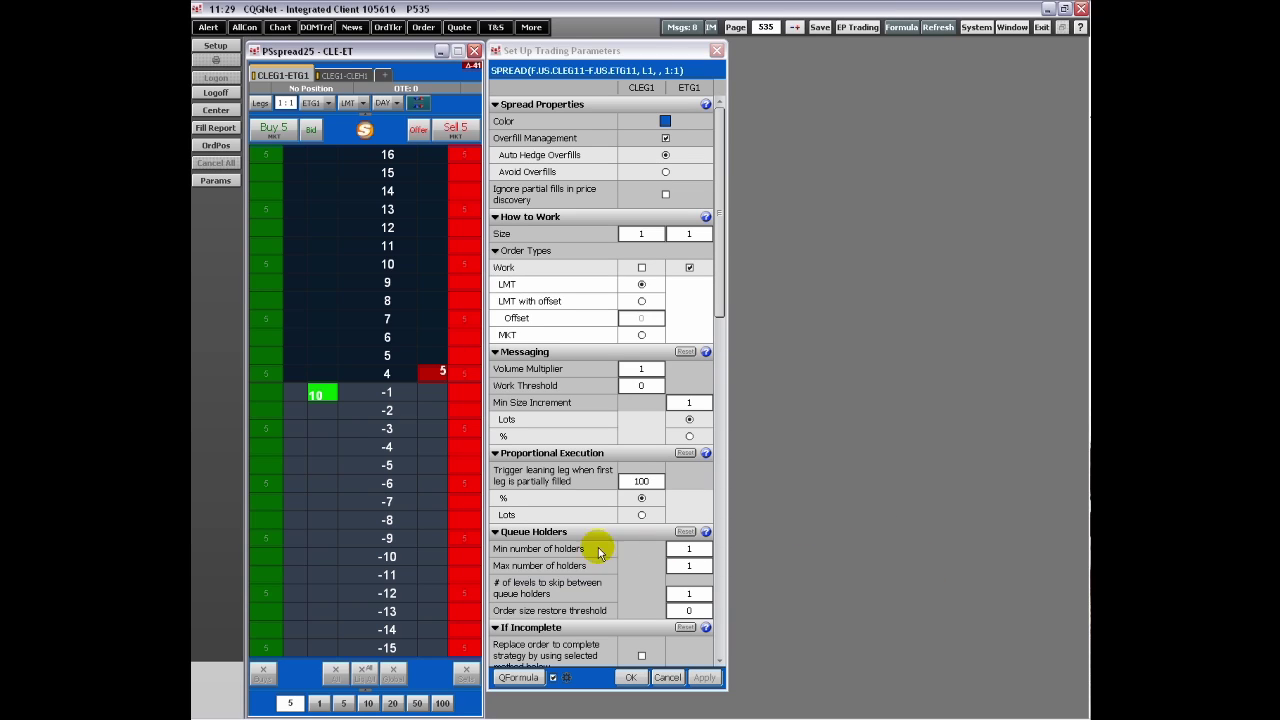
{"action": "left_click", "coordinate": [554, 679]}
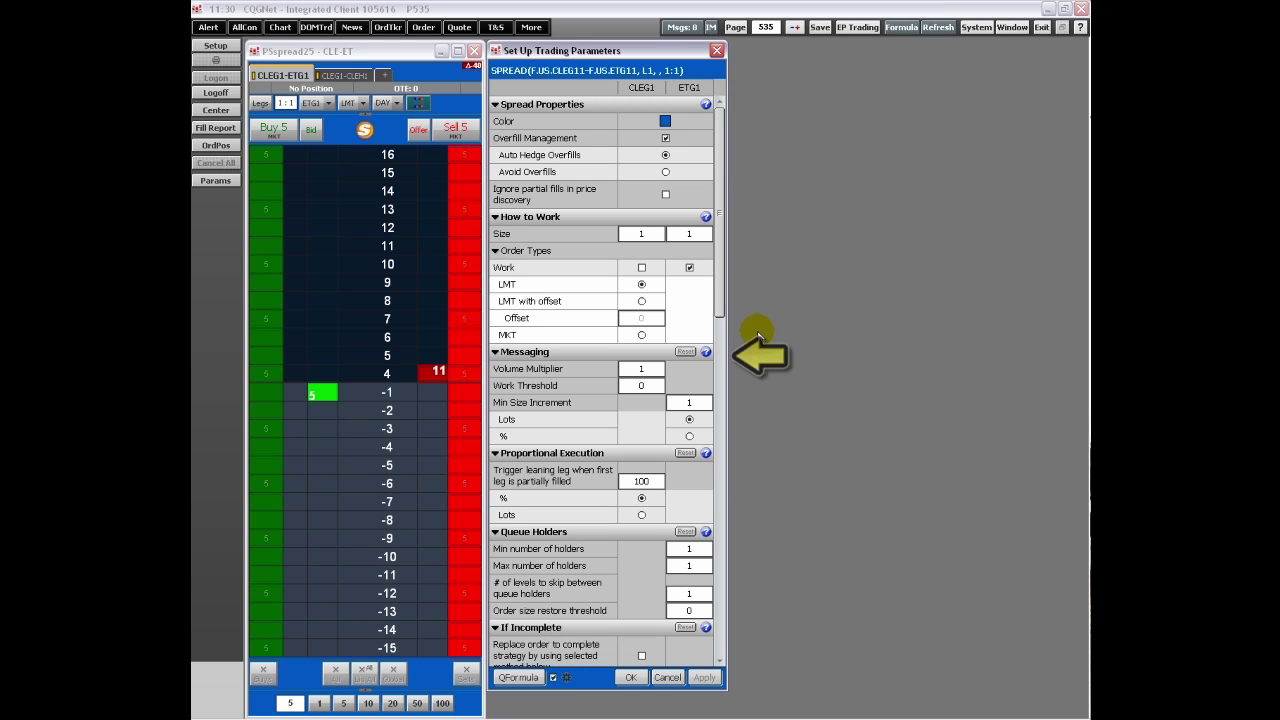
{"action": "left_click", "coordinate": [706, 351]}
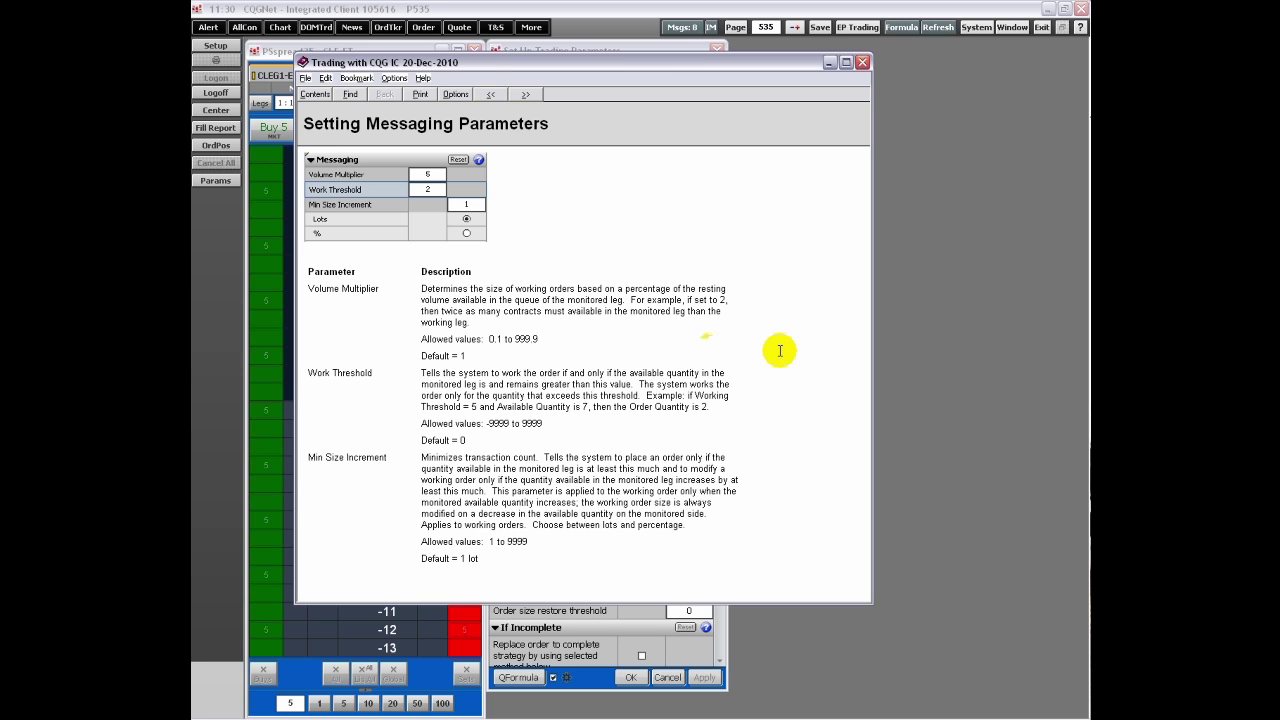
{"action": "left_click", "coordinate": [863, 63]}
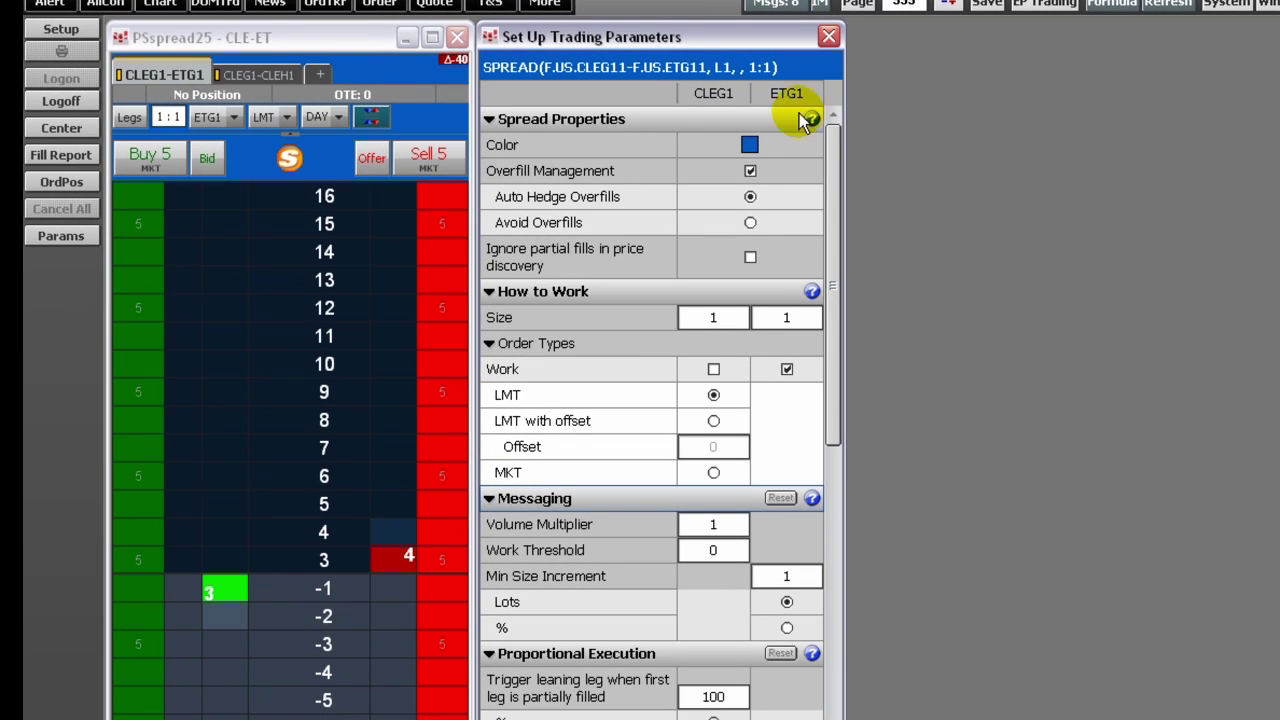
Keep blue as the spread colour, then switch to the CLEG1-CLEH1 spread tab
{"action": "left_click", "coordinate": [750, 145]}
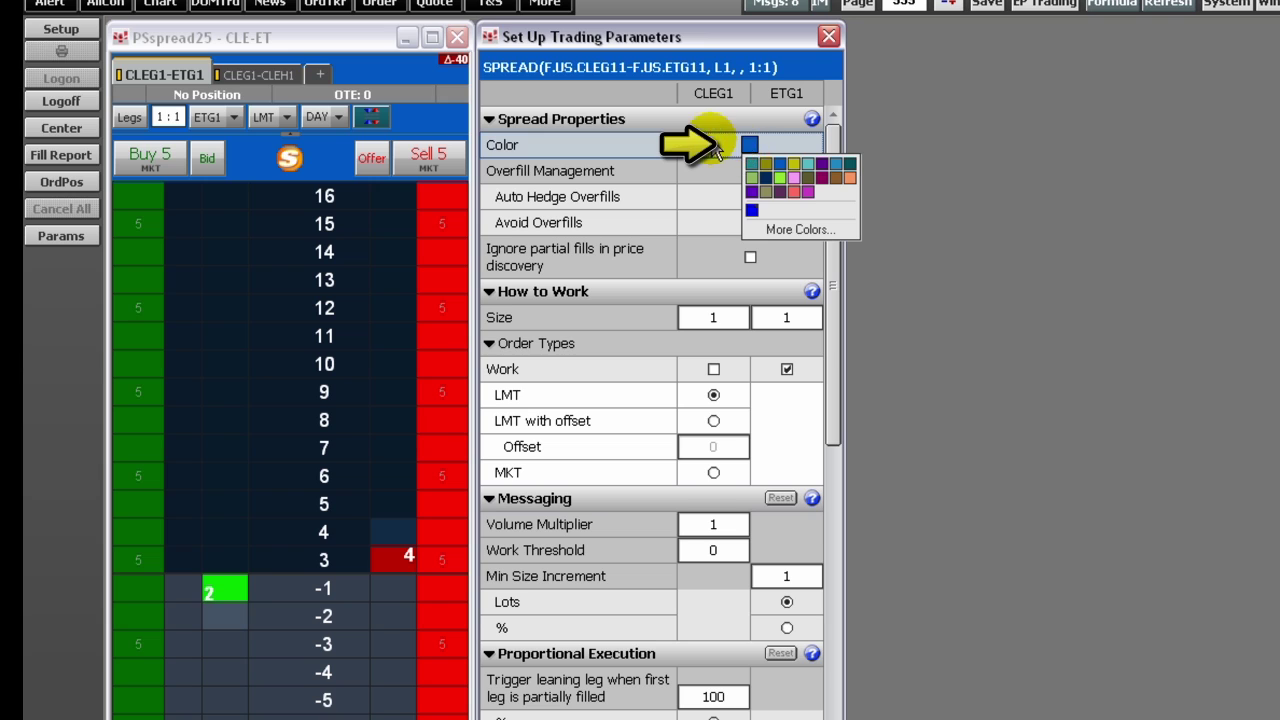
{"action": "left_click", "coordinate": [749, 145]}
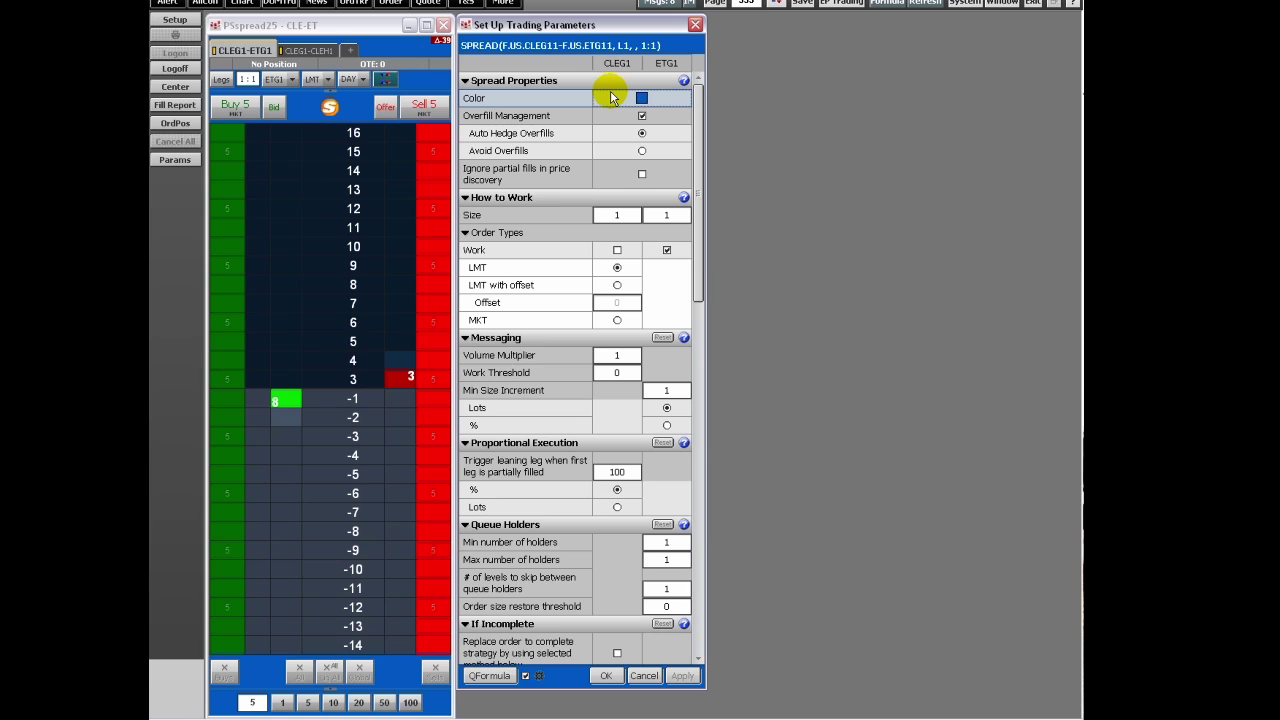
{"action": "left_click", "coordinate": [322, 51]}
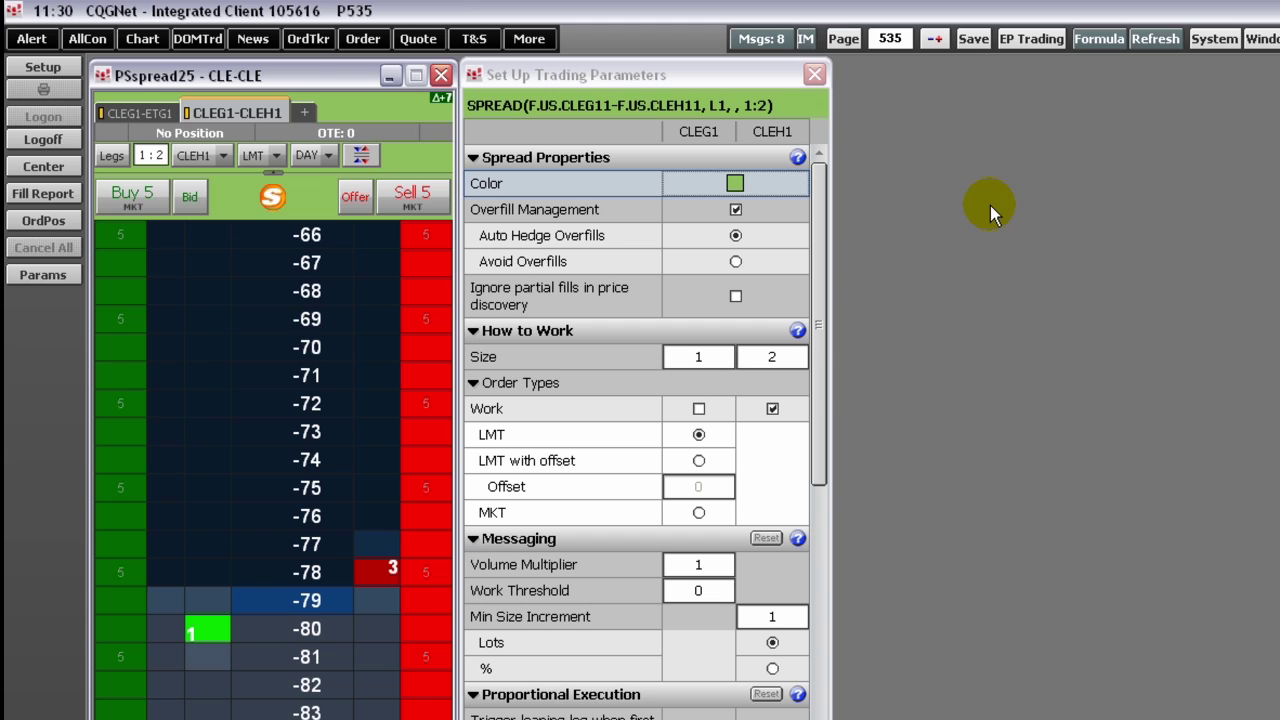
{"action": "left_click", "coordinate": [735, 209]}
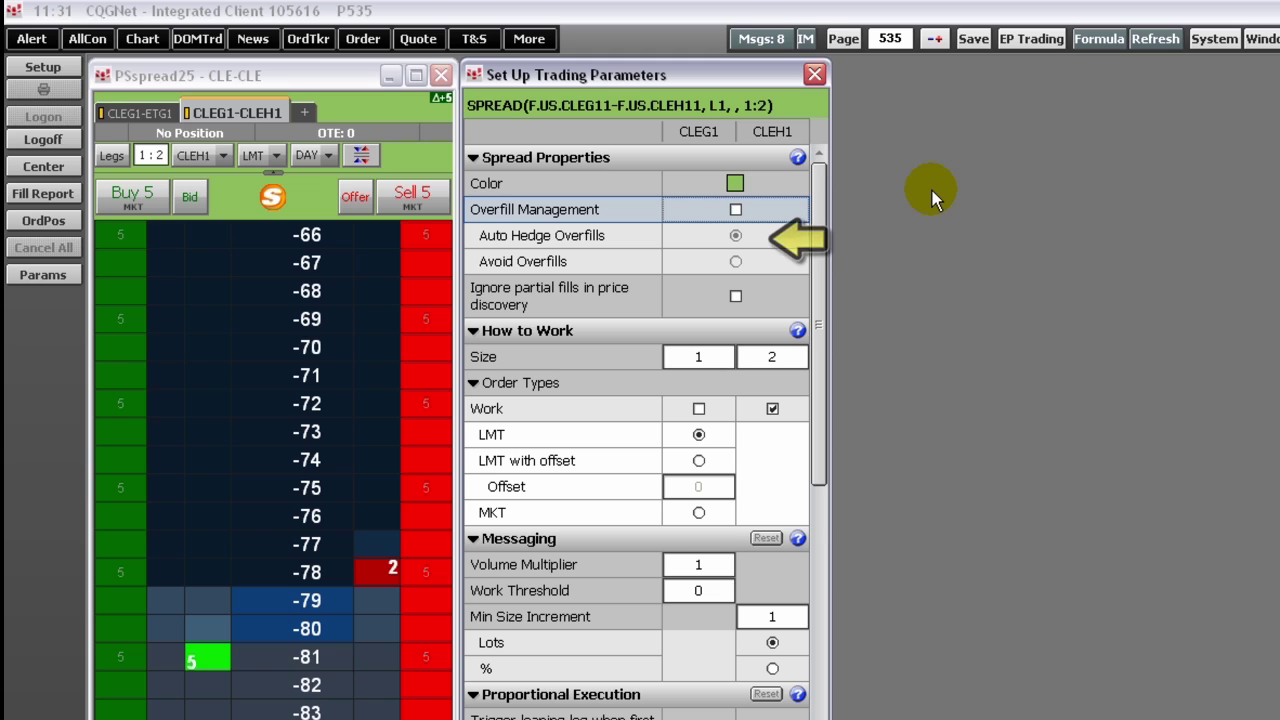
{"action": "left_click", "coordinate": [735, 209]}
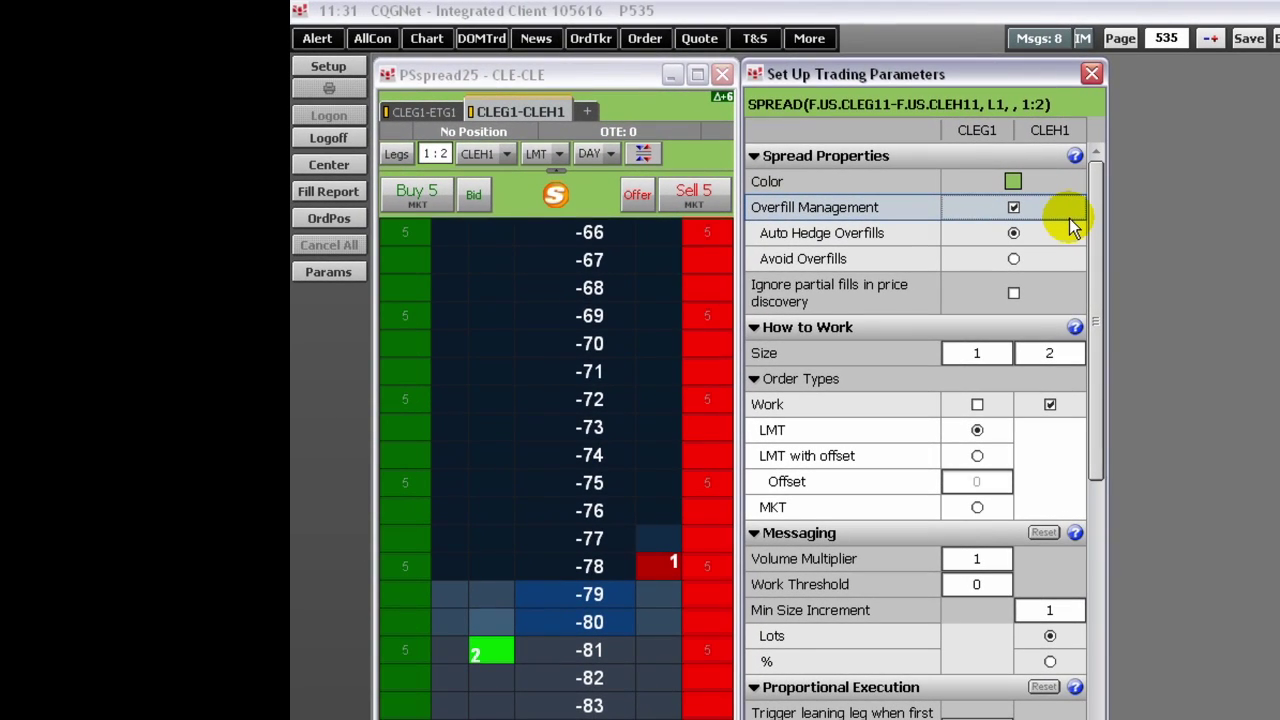
Set CLEG1-CLEH1 to Avoid Overfills and enable Ignore partial fills in price discovery
{"action": "left_click", "coordinate": [1012, 260]}
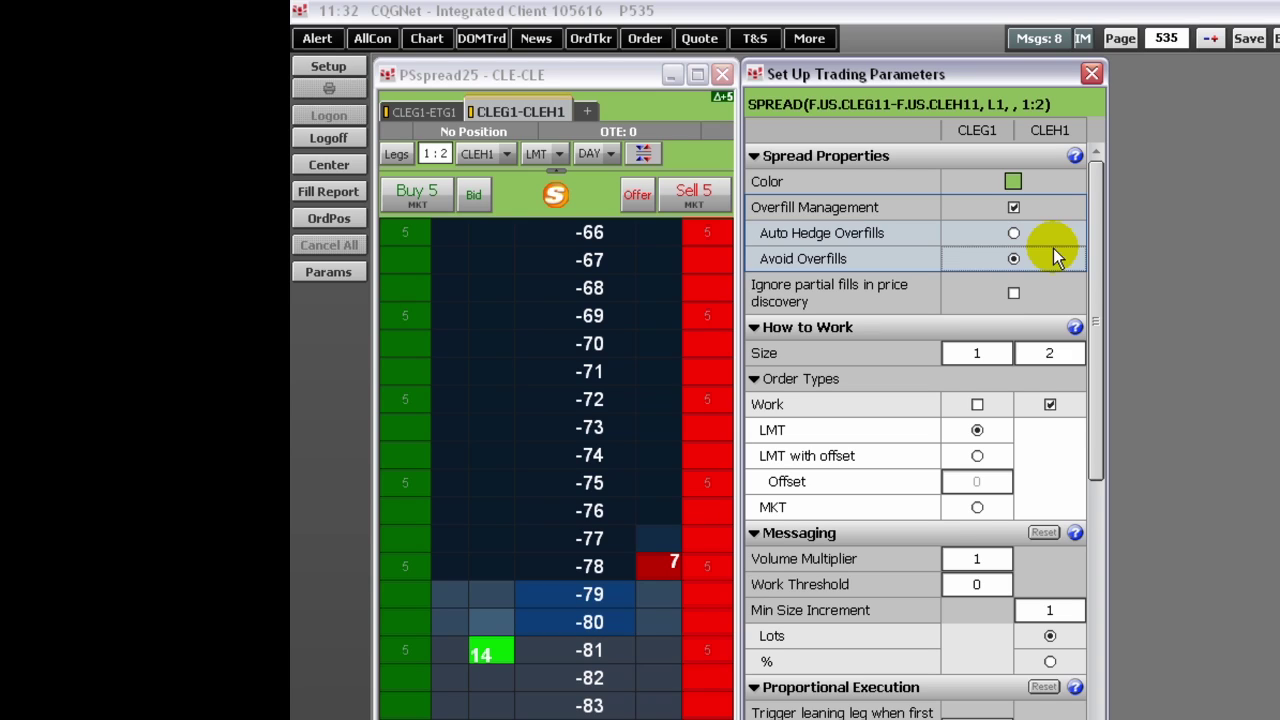
{"action": "left_click", "coordinate": [1015, 293]}
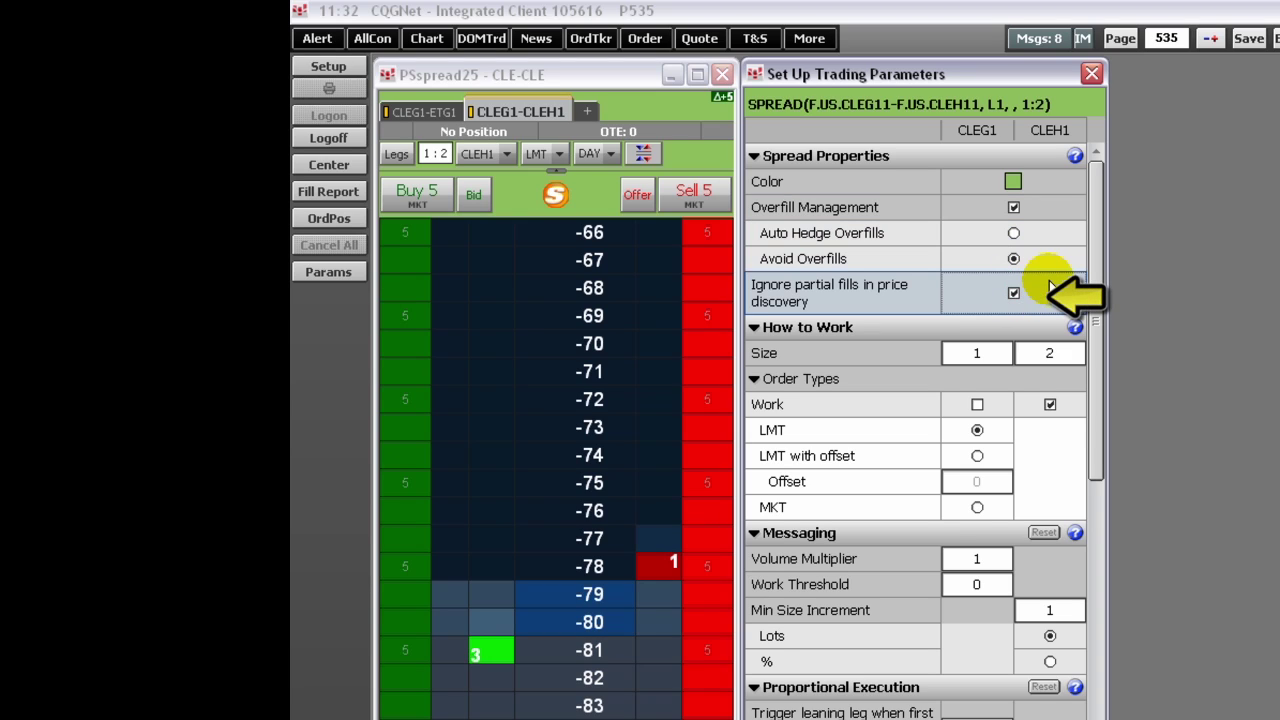